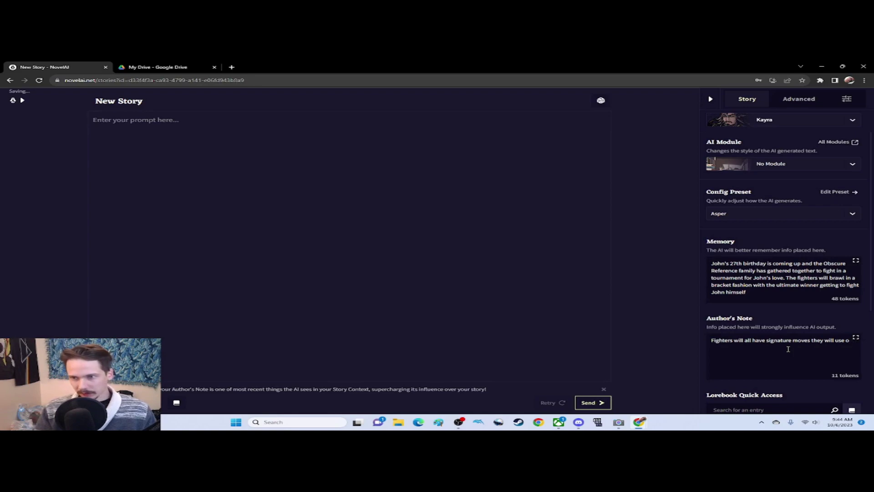
Complete the Author's Note: signature moves outnumber regular attacks, fighters call out set damage, and fights end at death or 100 damage points
key("BackSpace")
key("BackSpace")
key("BackSpace")
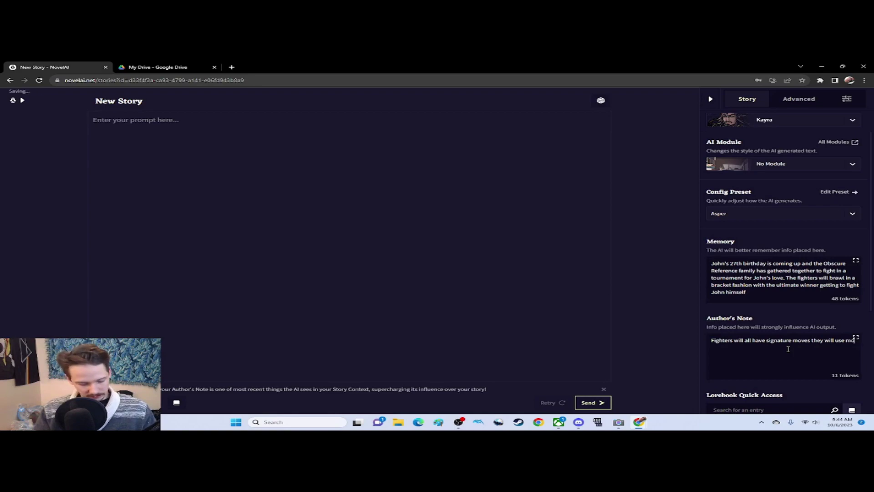
type("mor")
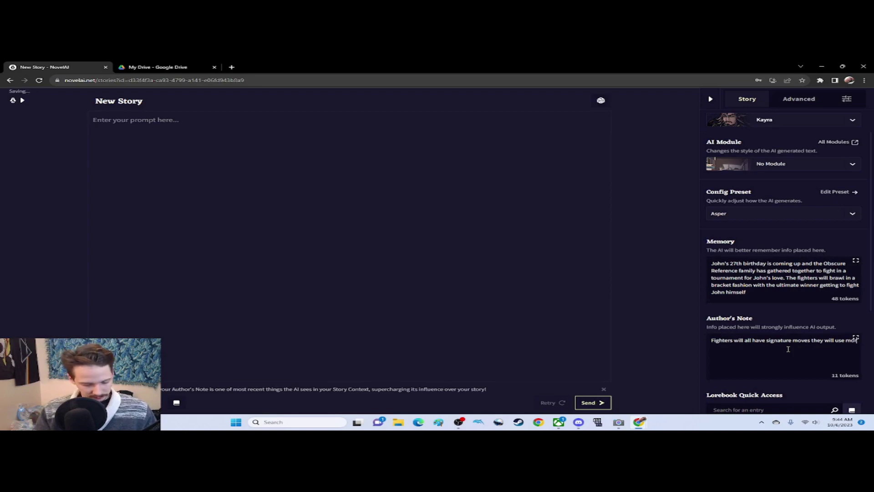
type("e often than")
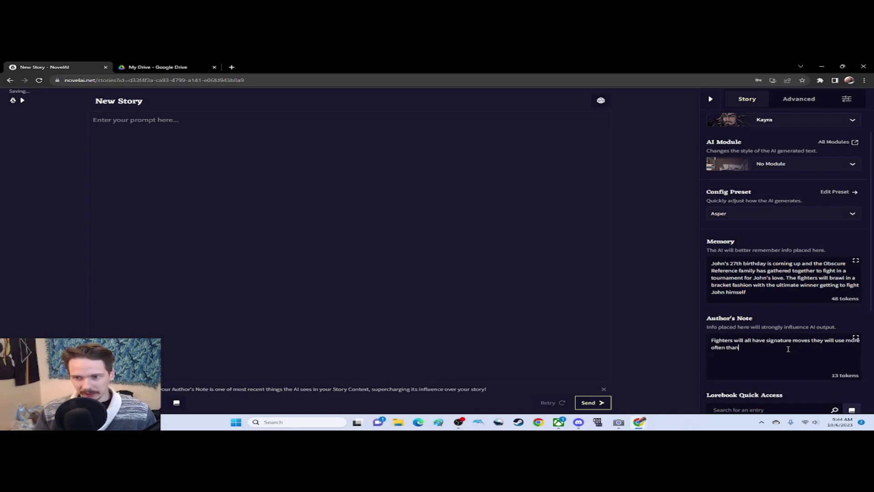
type(" regul")
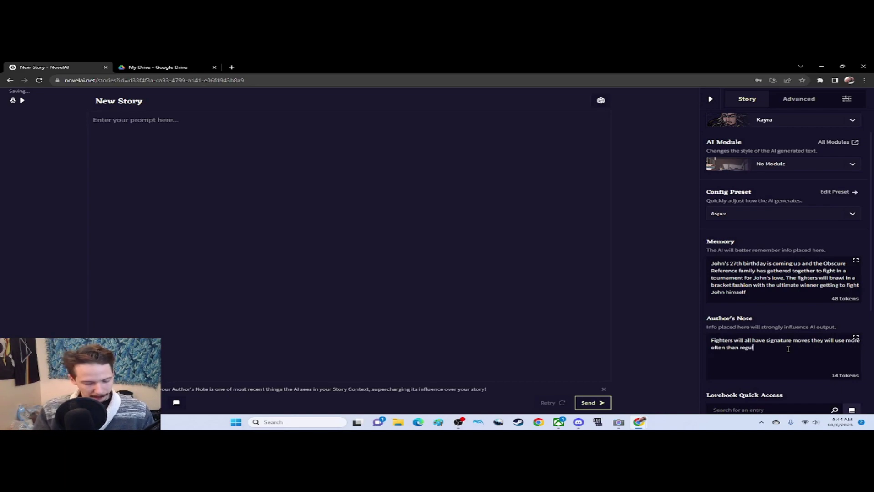
type("ar attacks")
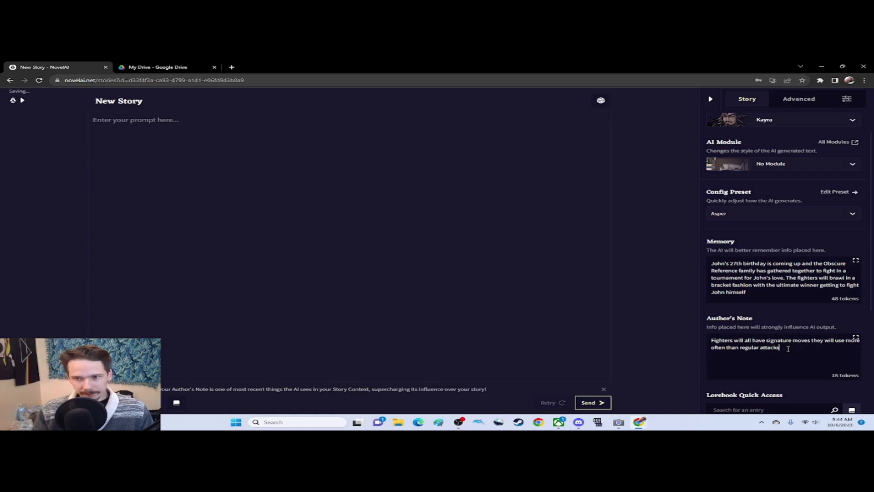
type(". Each attack will do a set number of damage that the fighter will call out. Fights will go on until one of the fighters dies or is dealt 100 damage points")
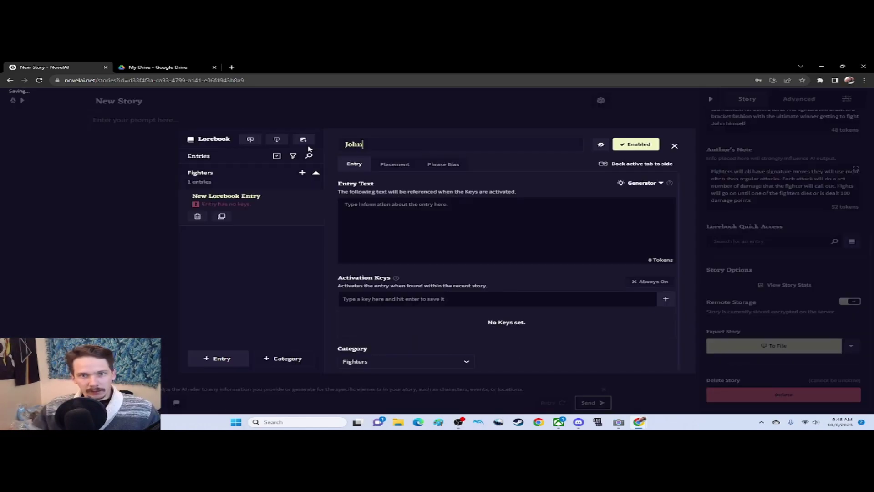
Describe the birthday fighter as the high-energy funny one in the Lorebook entry text, with strengths Chaotic, creative thinking, autism
left_click(408, 221)
type("John is the high energy")
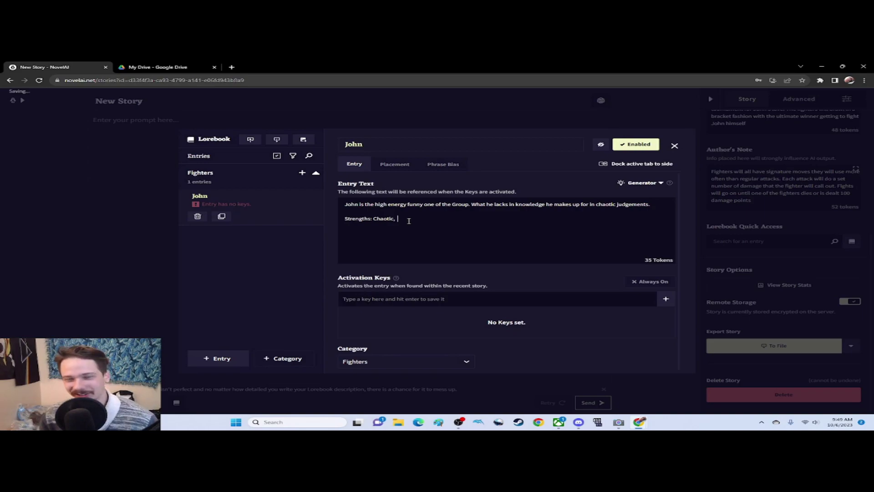
type("Ide")
key("BackSpace")
key("BackSpace")
key("BackSpace")
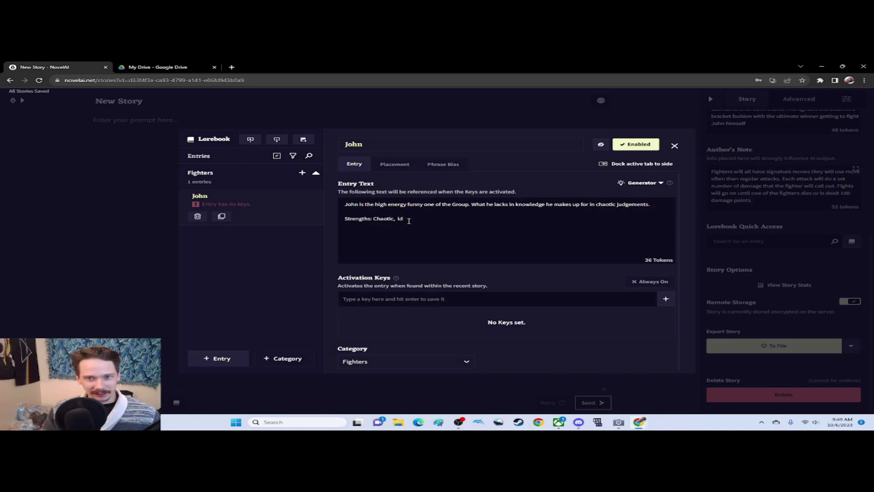
type("dreative th")
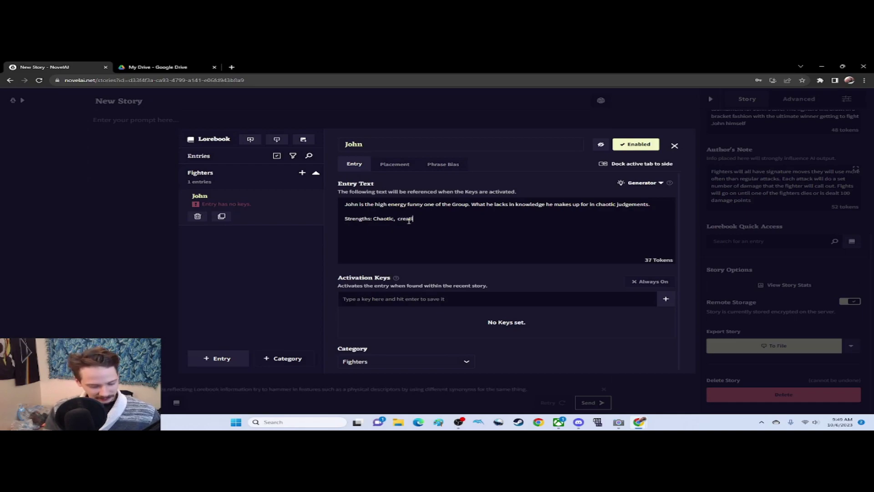
type("inking,")
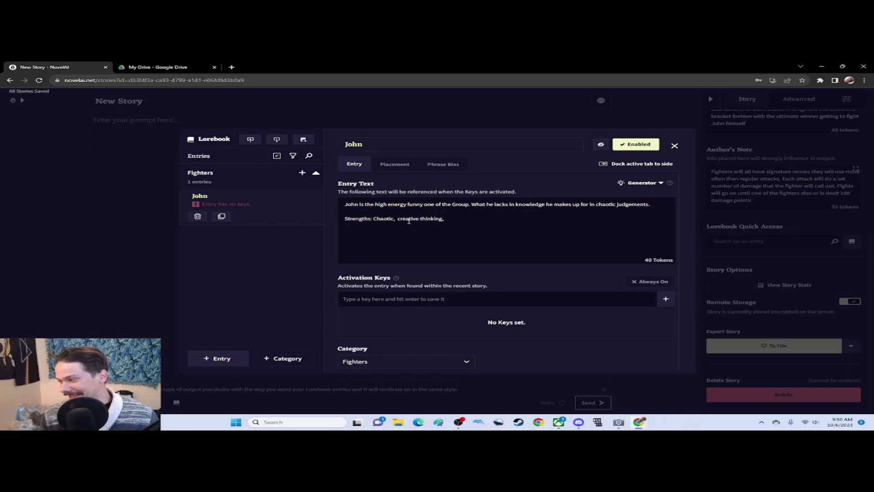
type("autism")
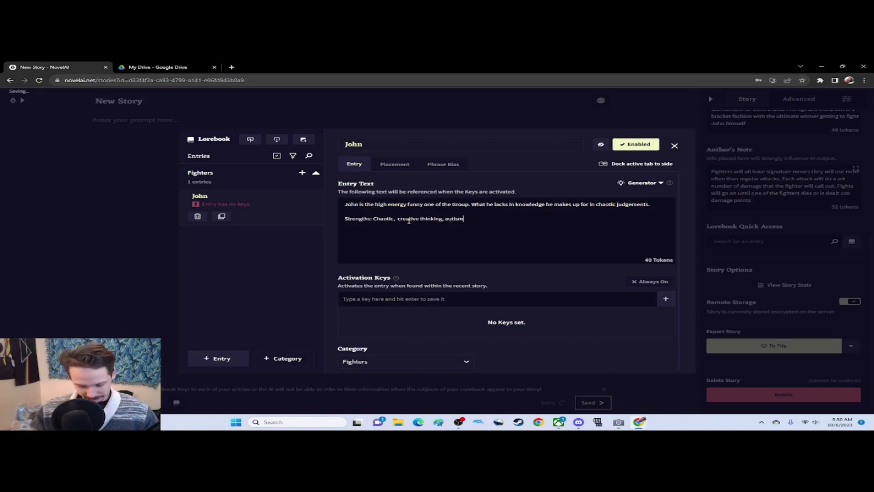
Add a Weaknesses line to the birthday fighter's entry text listing Mean people, eye contact, loud noises
type("Weakne")
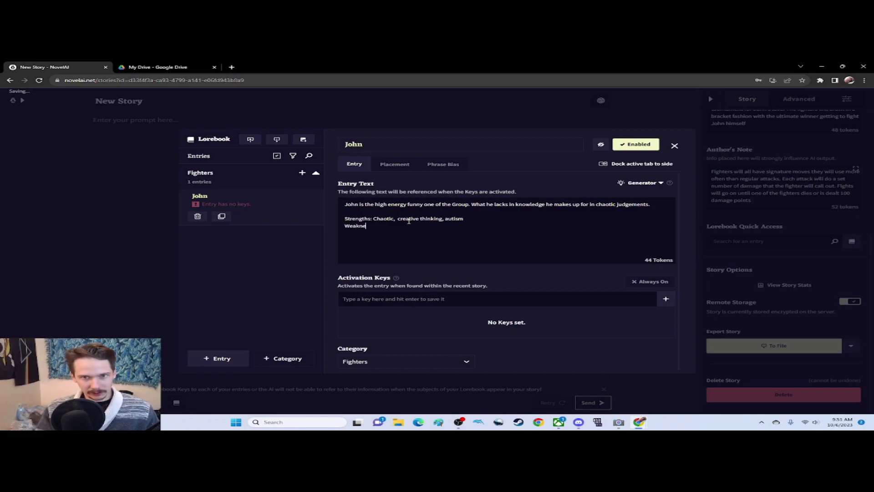
type("sses: ")
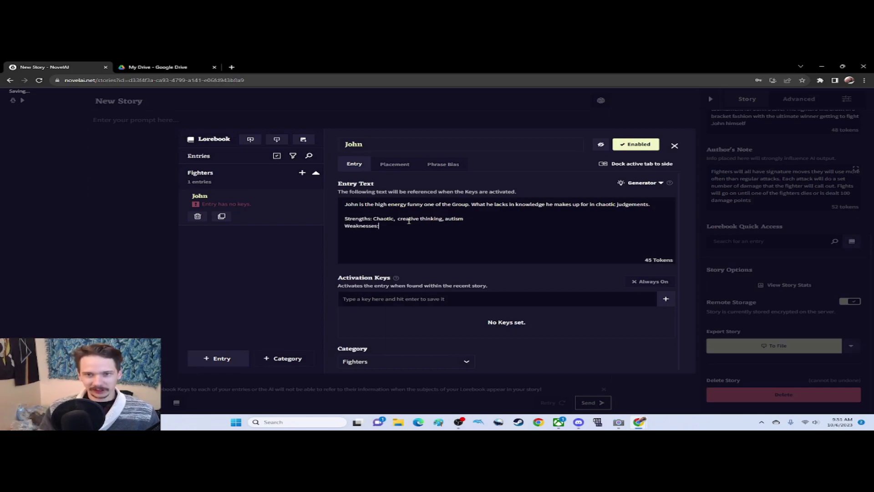
type("Mean people")
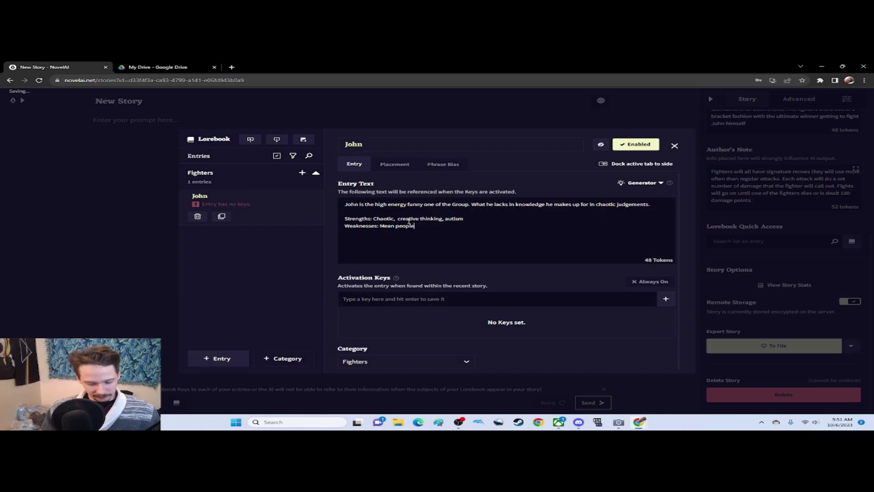
type(", eye contact,")
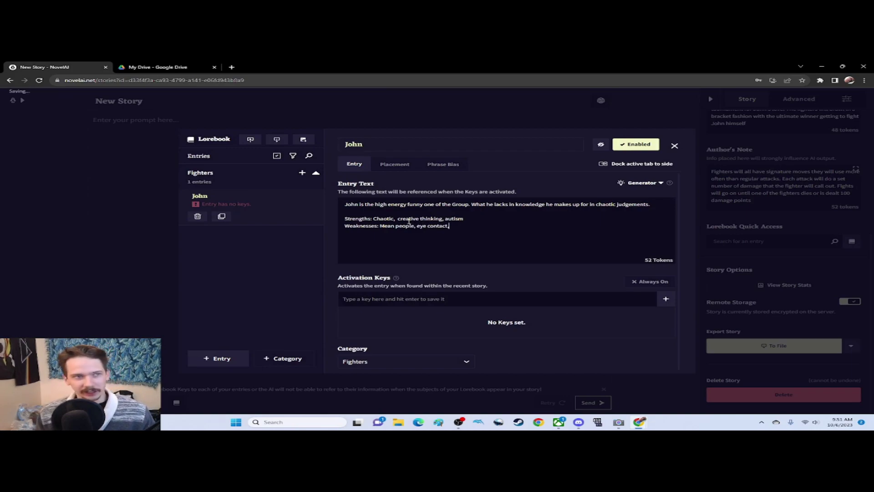
type(" loud noises")
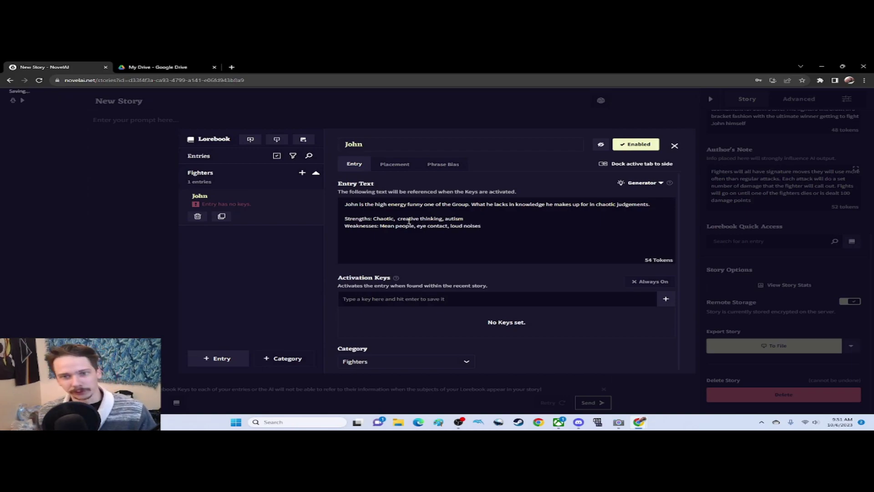
Add a Signature moves line to the birthday fighter's entry text listing Flossing, backflip, Jaguar style
type("Signature moves")
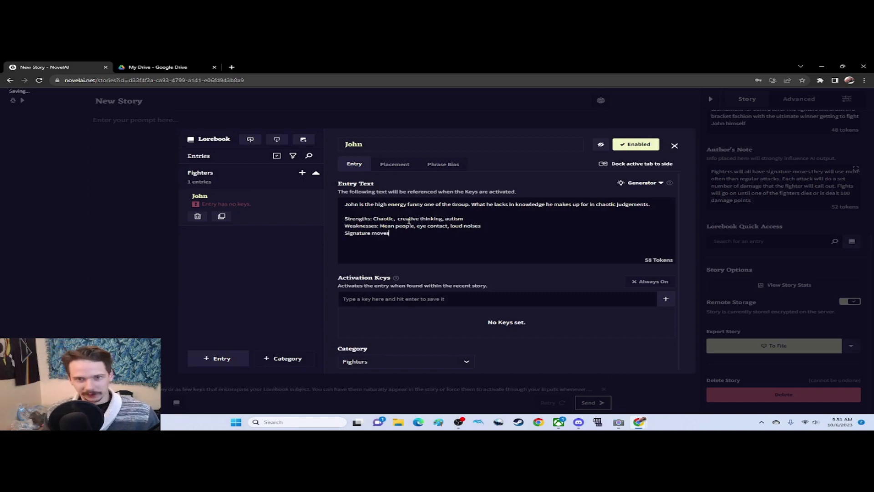
type(": Flossing, backflips")
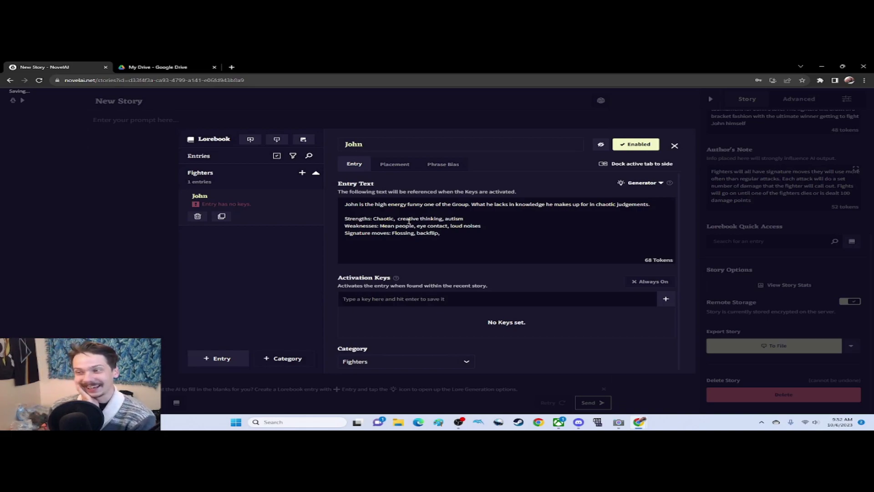
type(" Jaguar style")
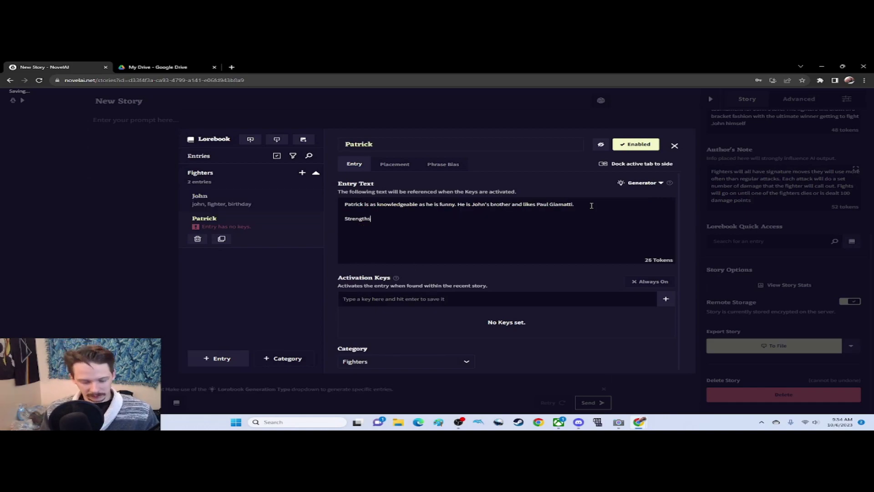
List Nice, trivia, trombone as the strengths in the brother's Lorebook entry text
type(": Nice")
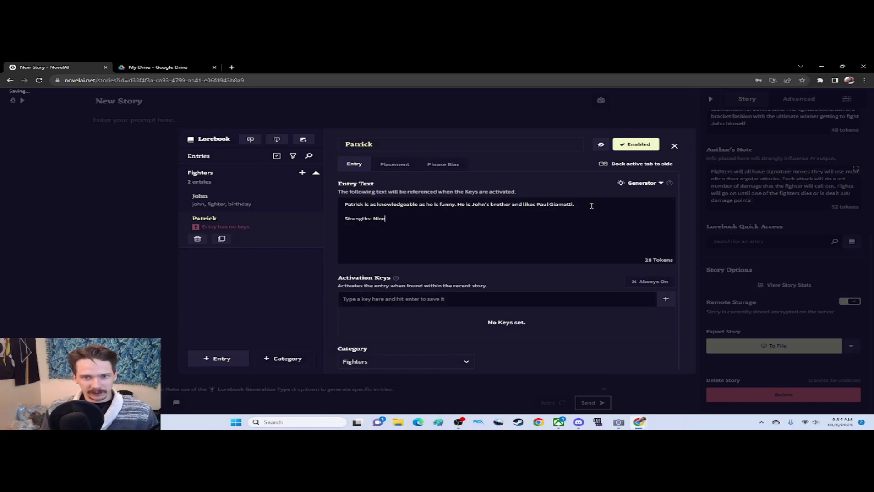
type(",")
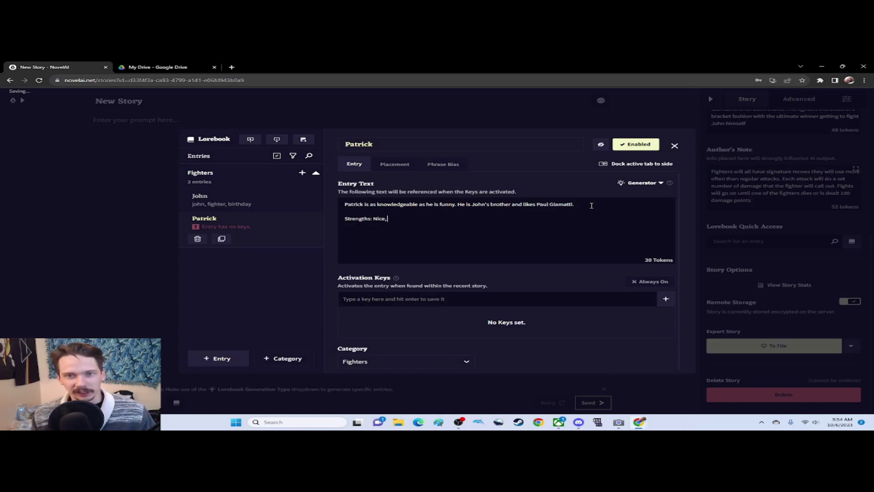
type(" trivia")
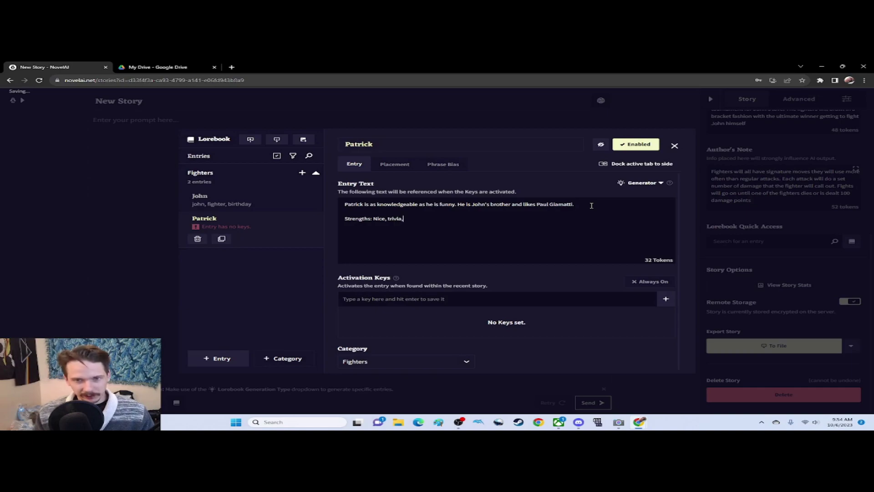
type(", ")
type("trombone")
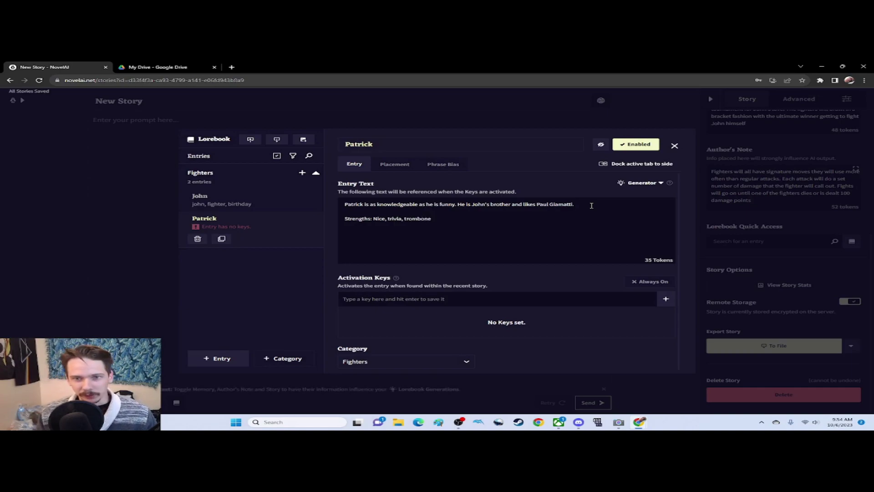
Add a Weaknesses line below the strengths in the brother's entry text, listing Hiking and women
key("Return")
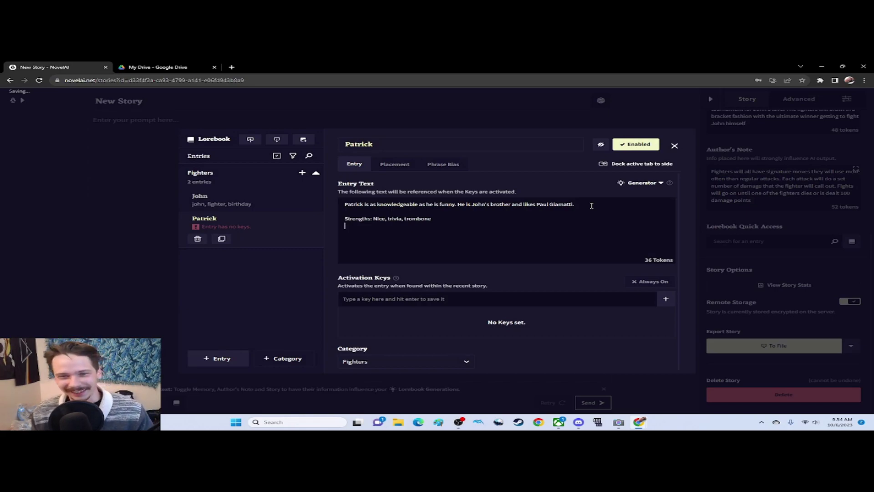
type("We")
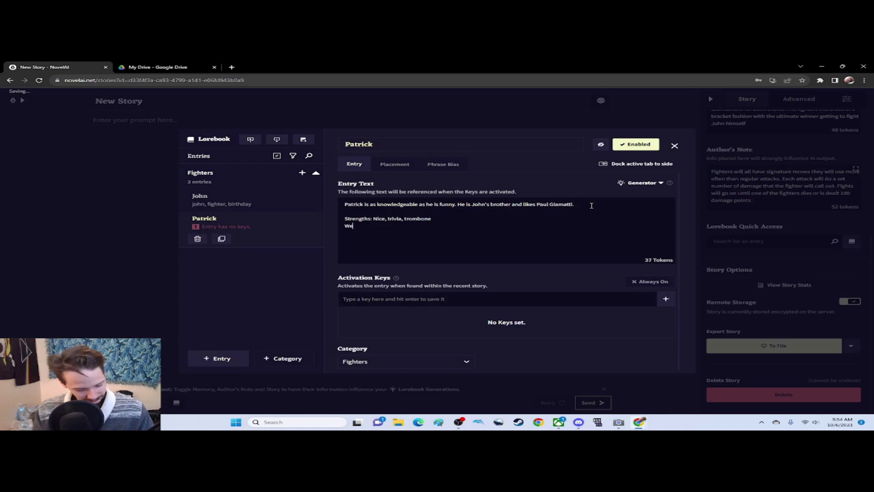
type("aknesses")
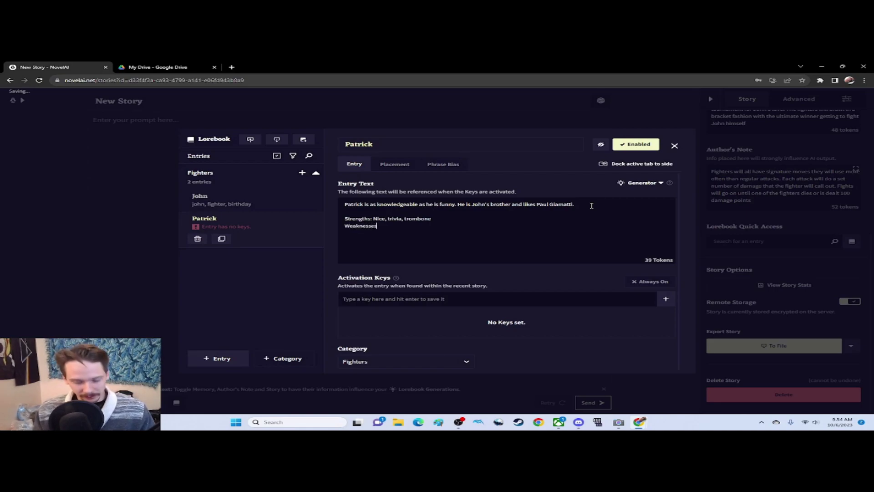
type(": Hi")
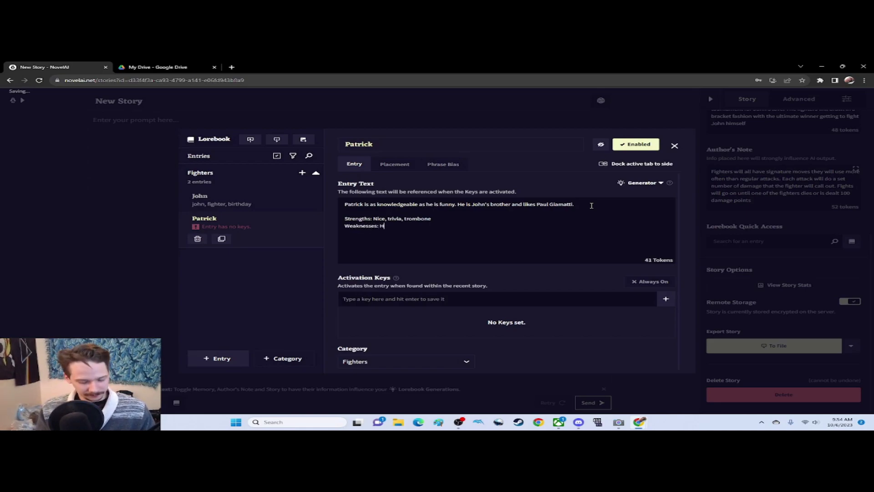
type("king, women")
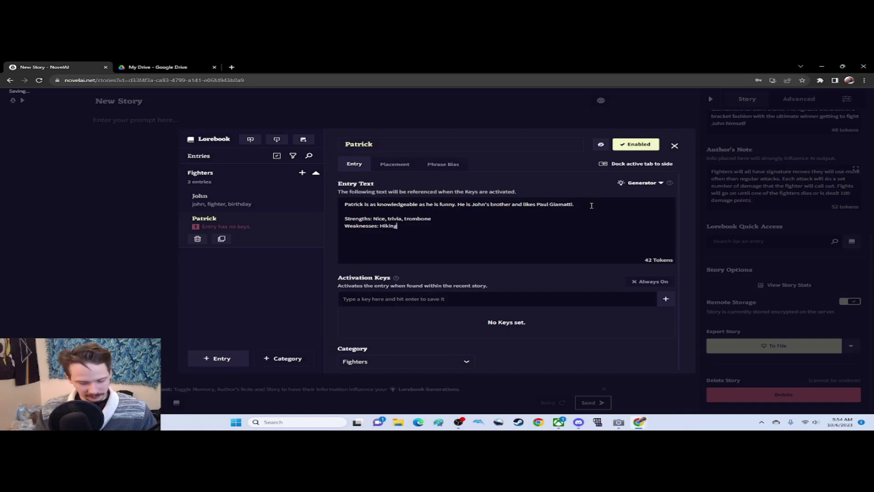
type(",")
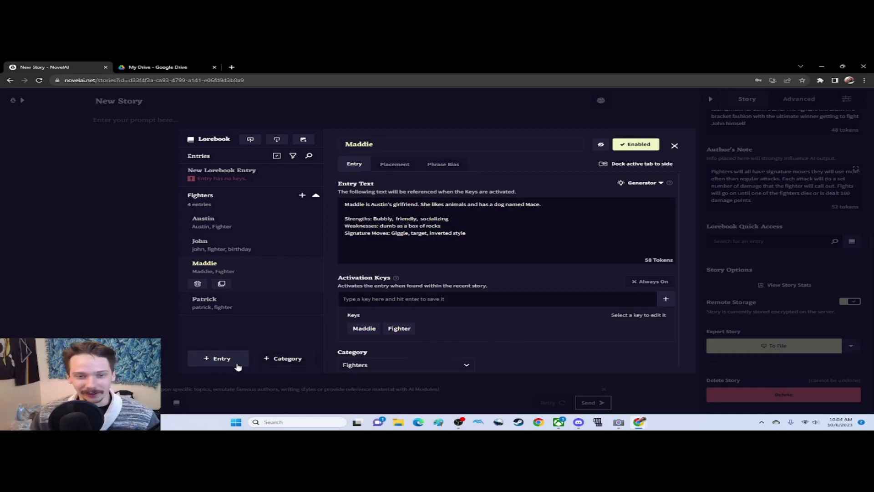
Add new Lorebook entries for further fighters in the tournament
left_click(220, 359)
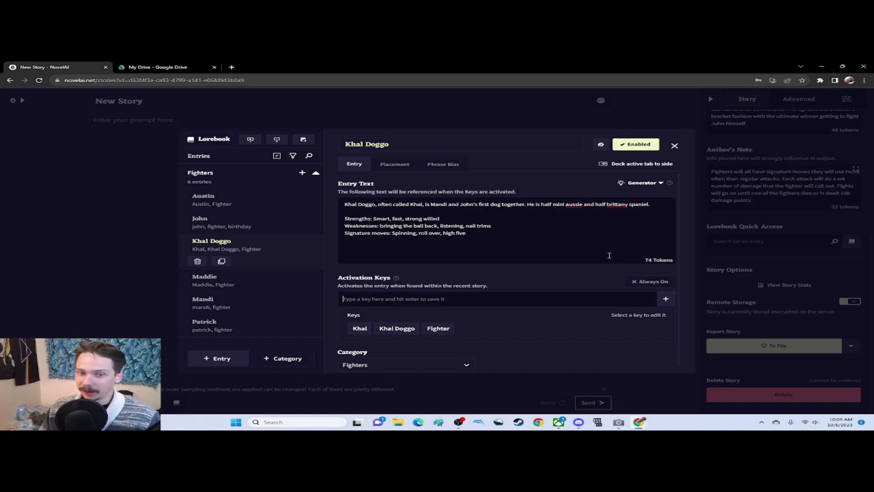
left_click(208, 360)
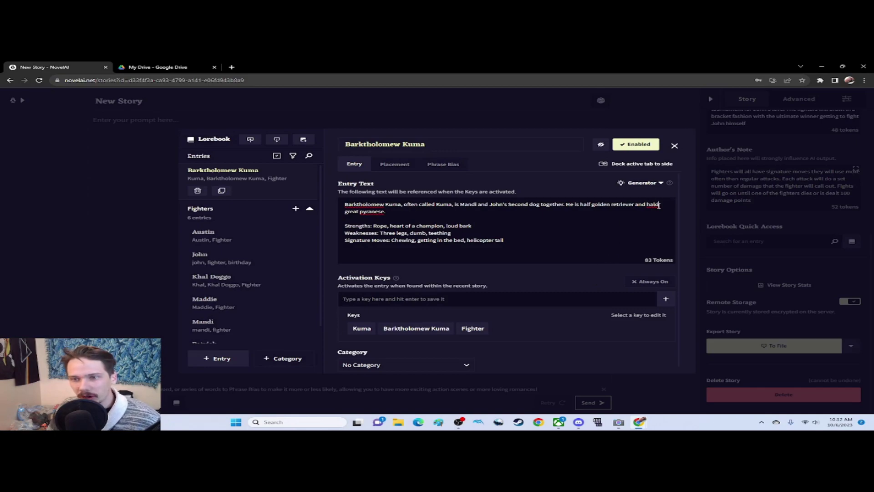
Correct the misspelled word before "great pyranese" to "half" in the Barktholomew Kuma entry text, and close the Lorebook
key("BackSpace")
type("f")
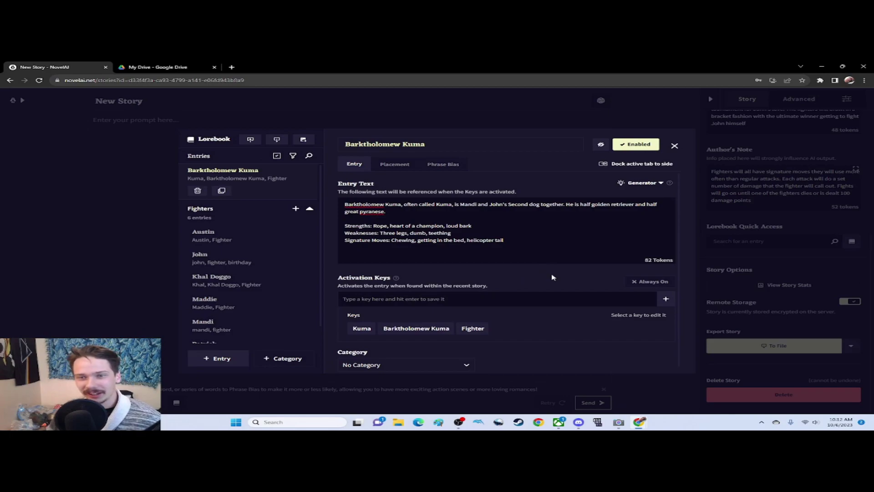
left_click(675, 146)
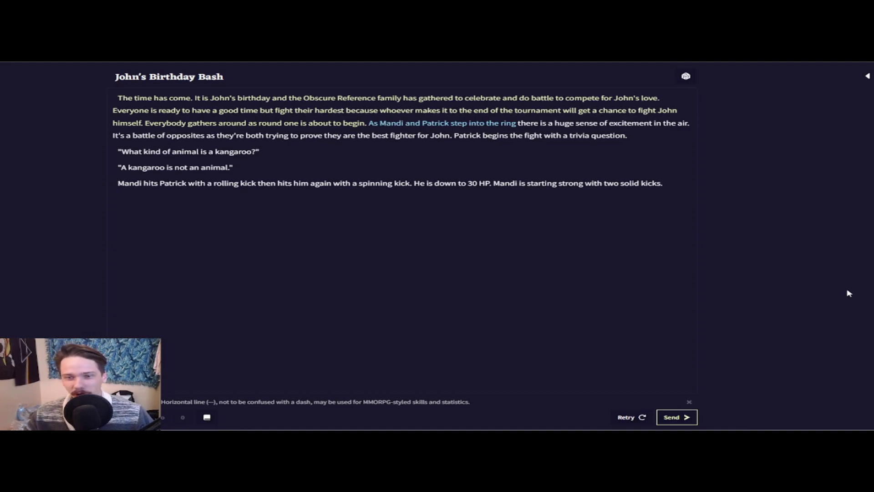
Have the AI generate the next passage of the birthday tournament story after the two solid kicks
left_click(682, 418)
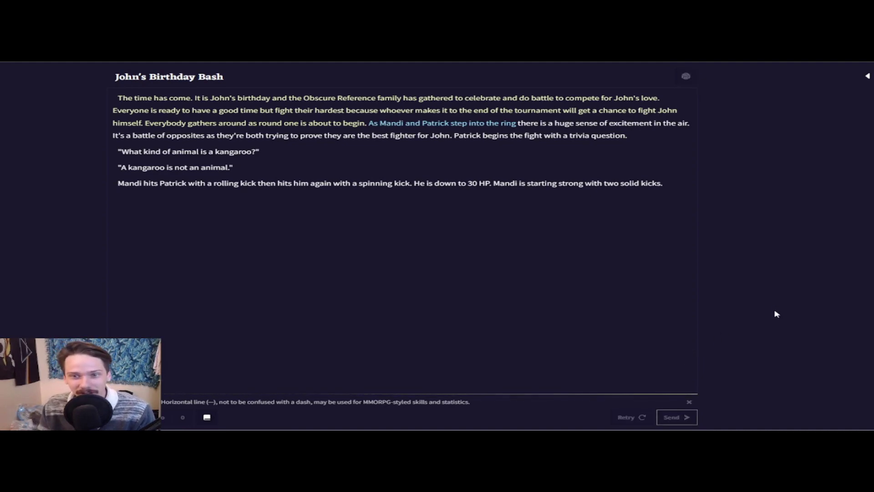